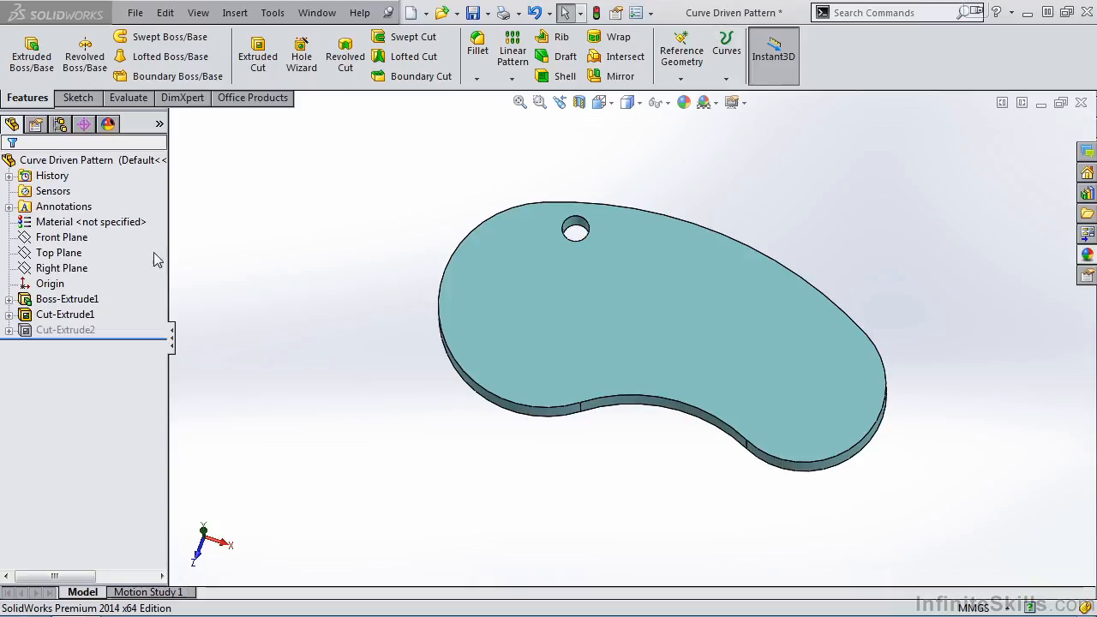
Unsuppress the square cut Cut-Extrude2 and suppress it again
{"action": "left_click", "coordinate": [102, 329]}
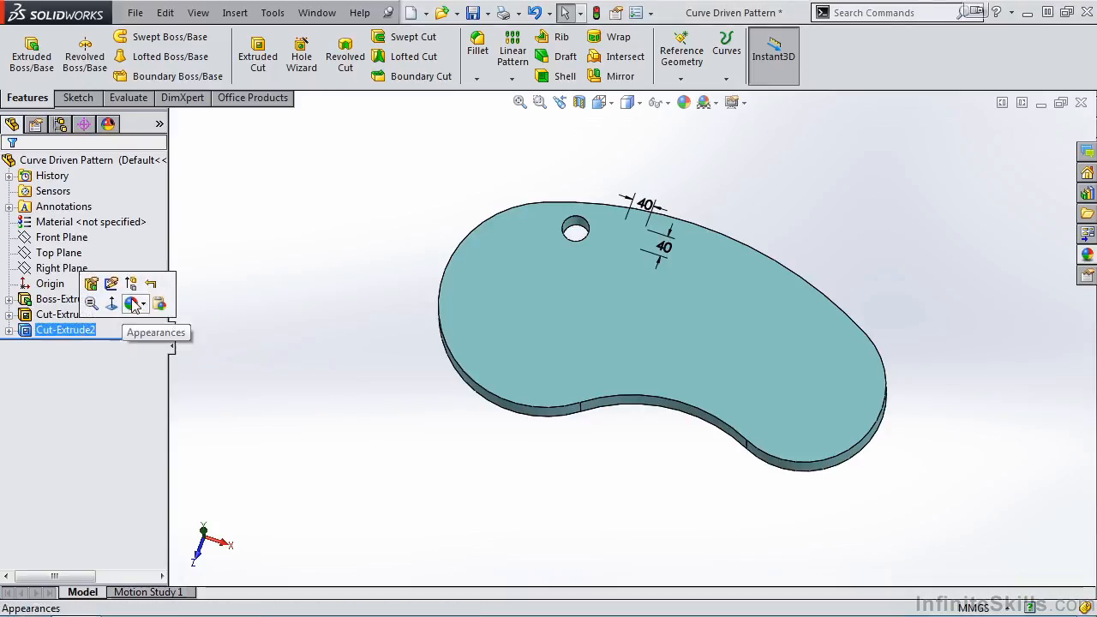
{"action": "left_click", "coordinate": [131, 284]}
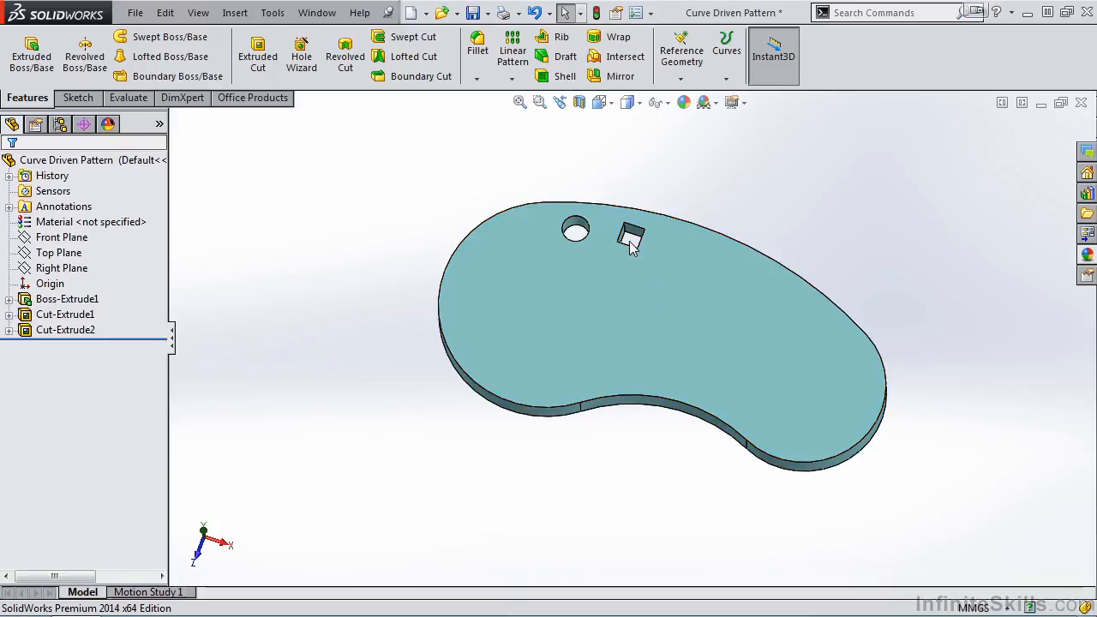
{"action": "left_click", "coordinate": [68, 330]}
{"action": "left_click", "coordinate": [60, 314], "text": "ctrl"}
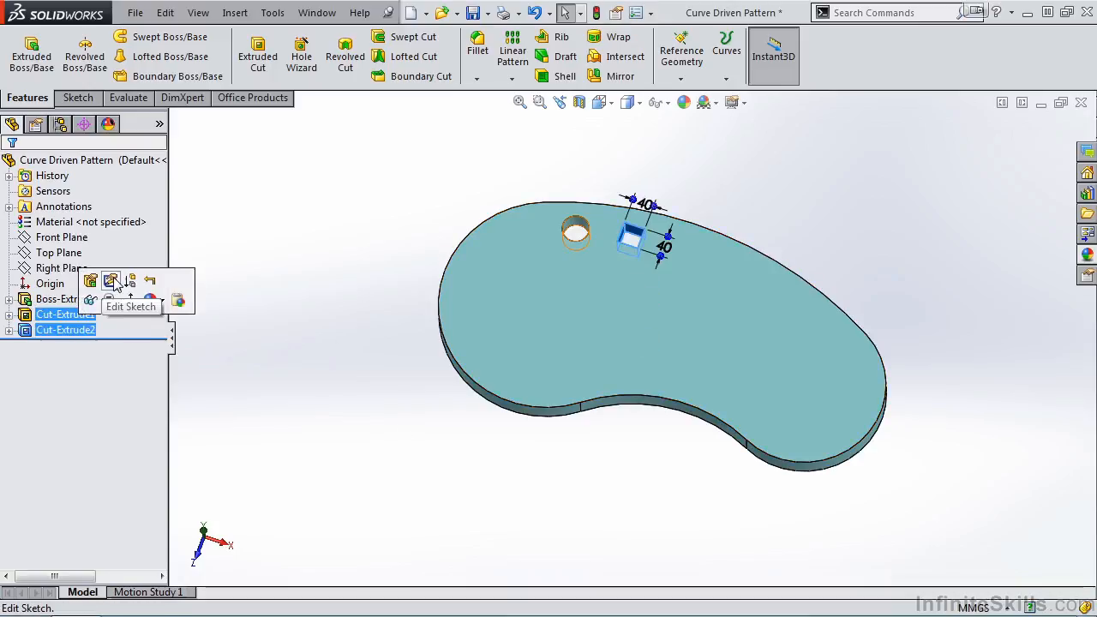
{"action": "left_click", "coordinate": [130, 280]}
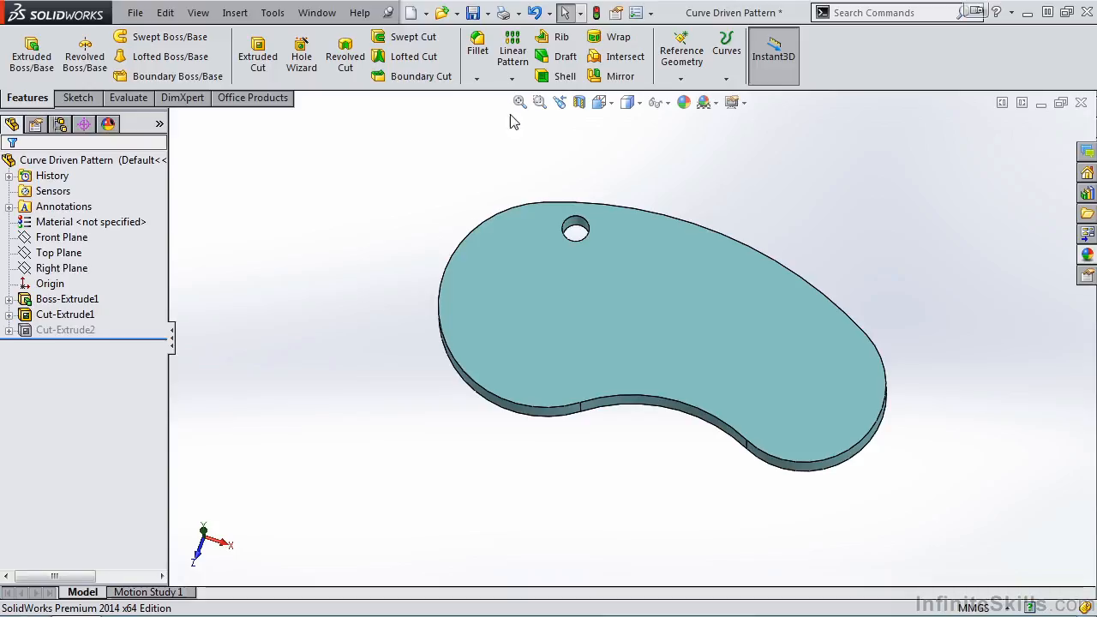
Start a curve driven pattern with the round hole Cut-Extrude1 as the feature to pattern
{"action": "left_click", "coordinate": [512, 80]}
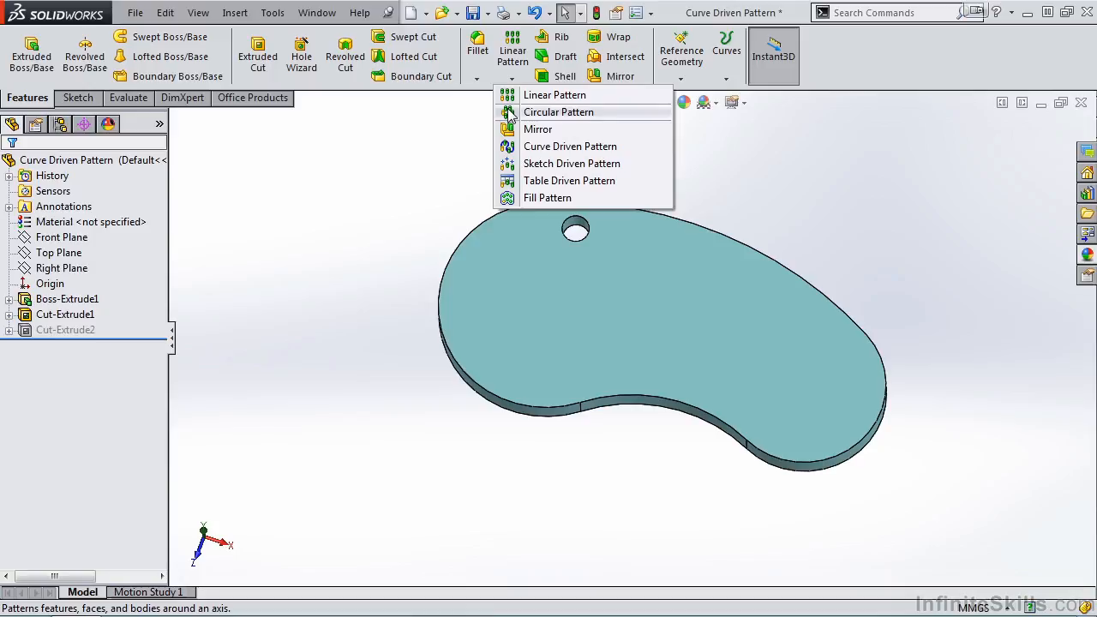
{"action": "left_click", "coordinate": [553, 150]}
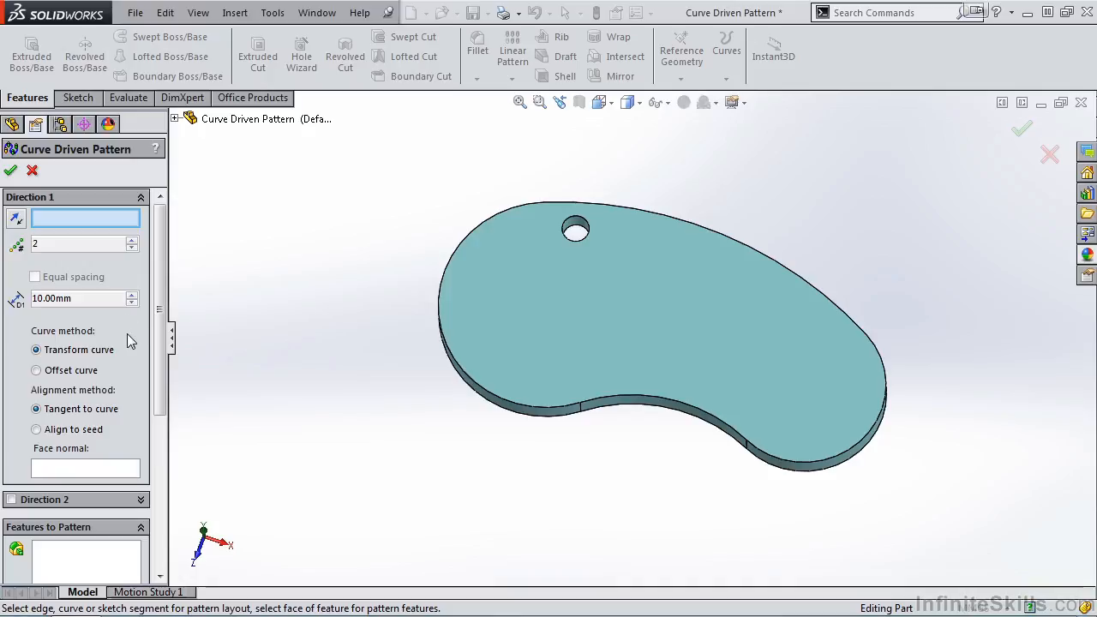
{"action": "scroll", "coordinate": [163, 370], "scroll_direction": "down", "scroll_amount": 2}
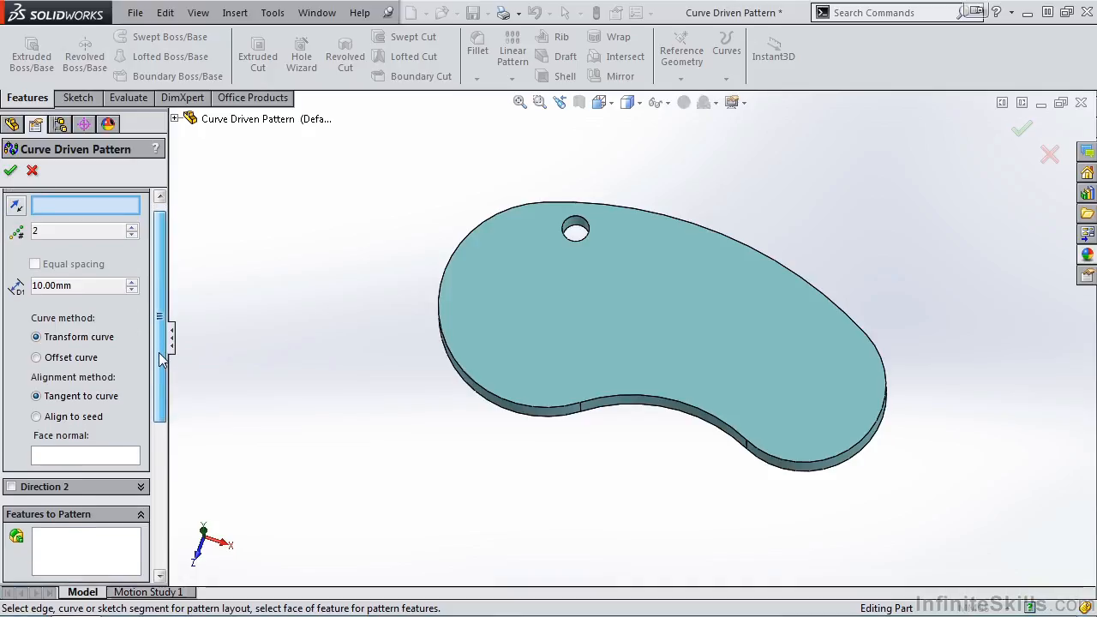
{"action": "scroll", "coordinate": [163, 370], "scroll_direction": "down", "scroll_amount": 1}
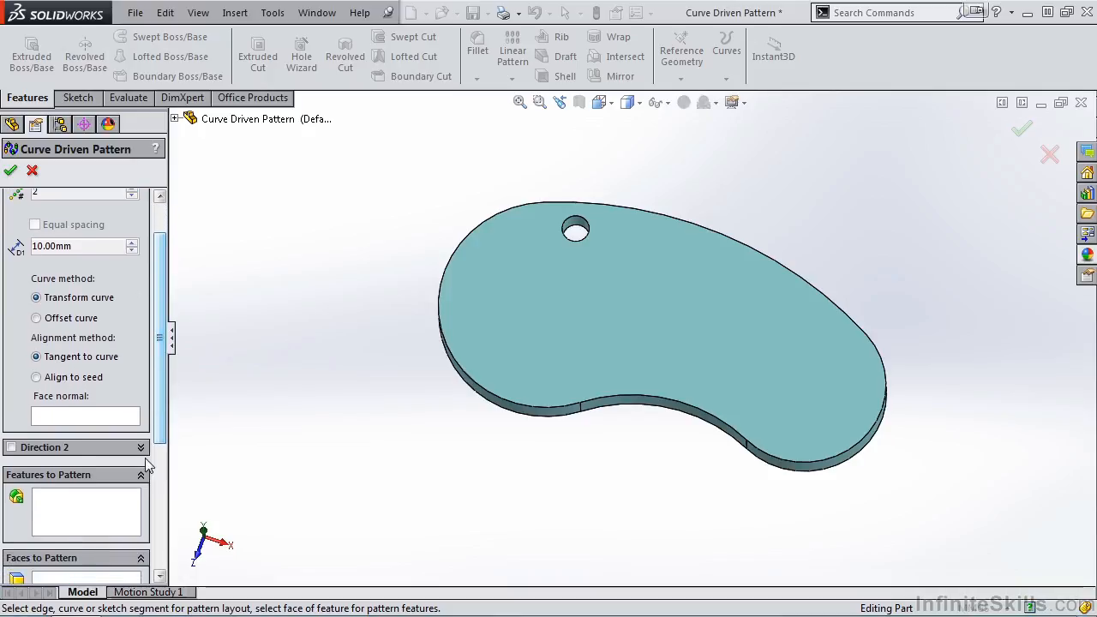
{"action": "left_click", "coordinate": [95, 512]}
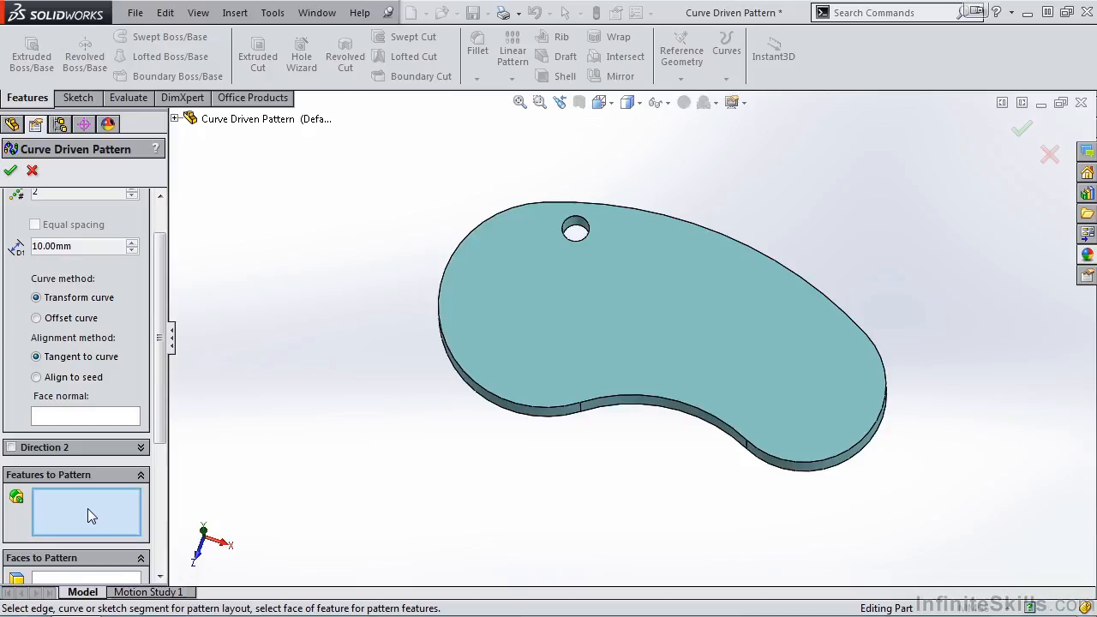
{"action": "left_click", "coordinate": [574, 225]}
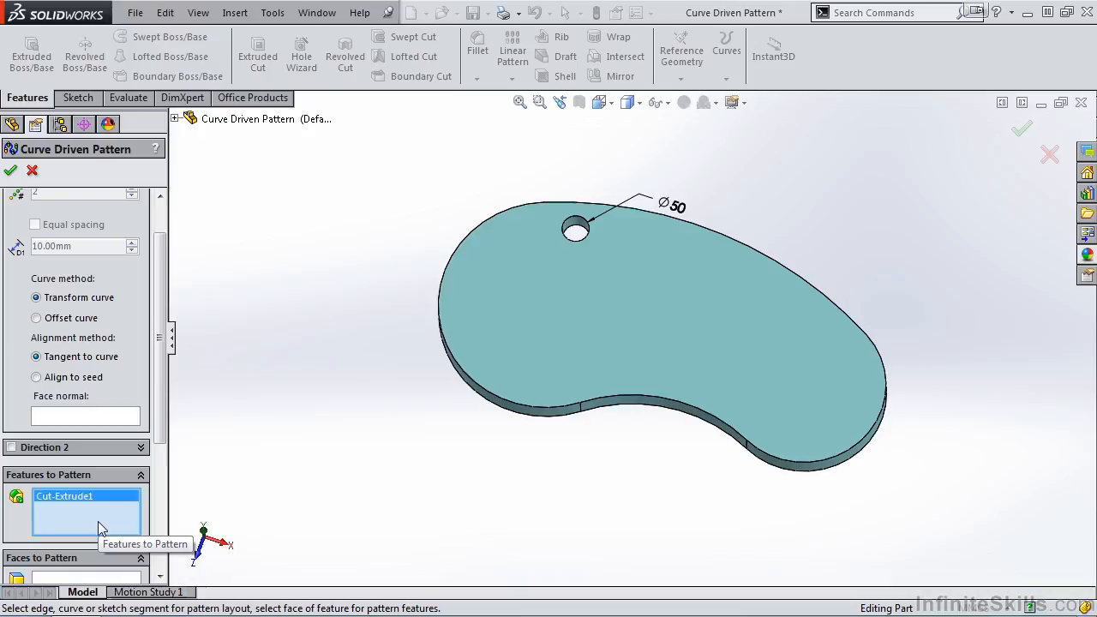
Use Sketch1 of Boss-Extrude1 as the pattern's Direction 1 curve
{"action": "scroll", "coordinate": [162, 420], "scroll_direction": "up", "scroll_amount": 2}
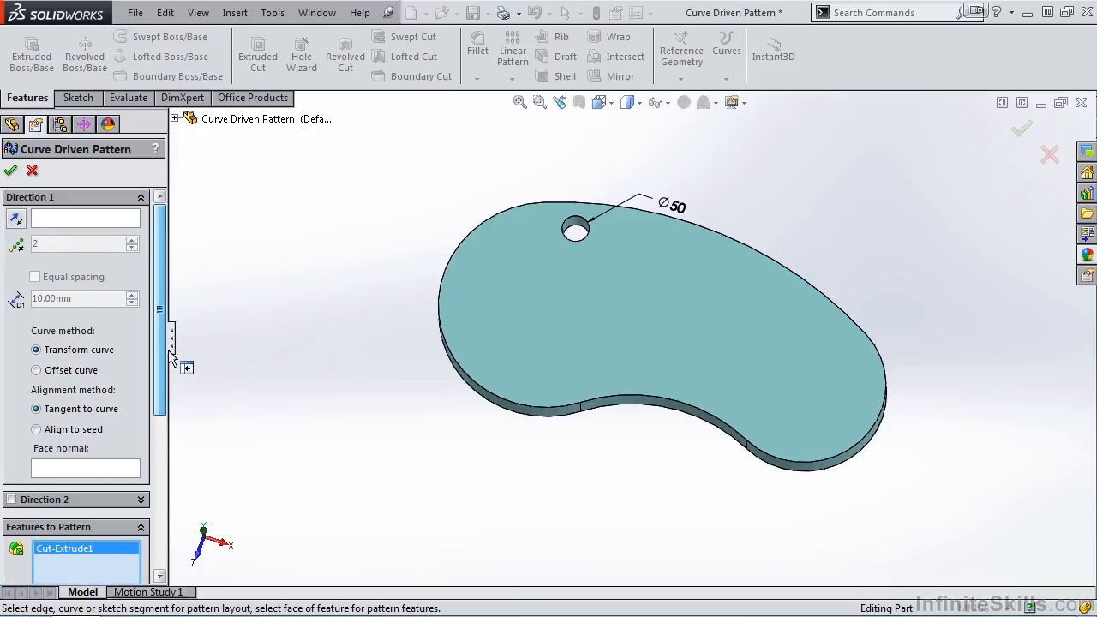
{"action": "left_click", "coordinate": [95, 220]}
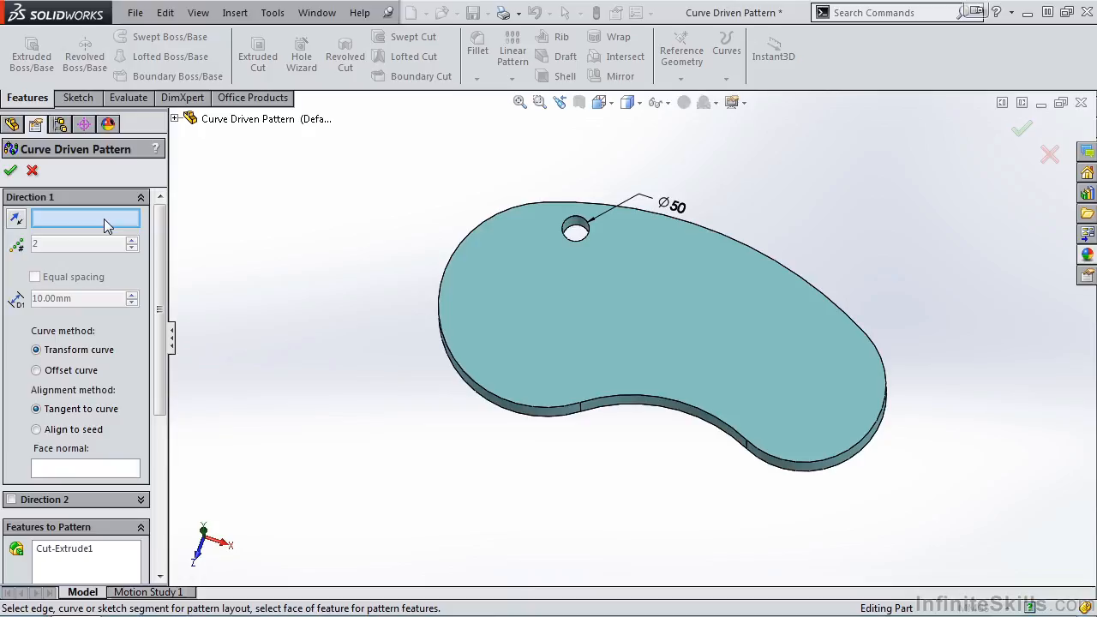
{"action": "left_click", "coordinate": [174, 118]}
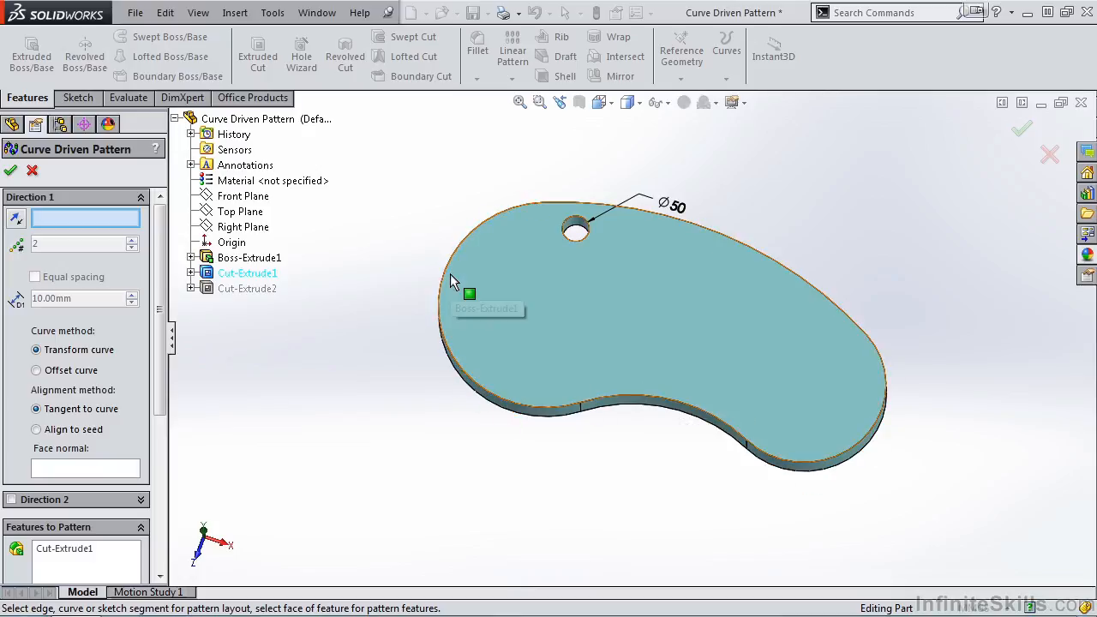
{"action": "left_click", "coordinate": [190, 257]}
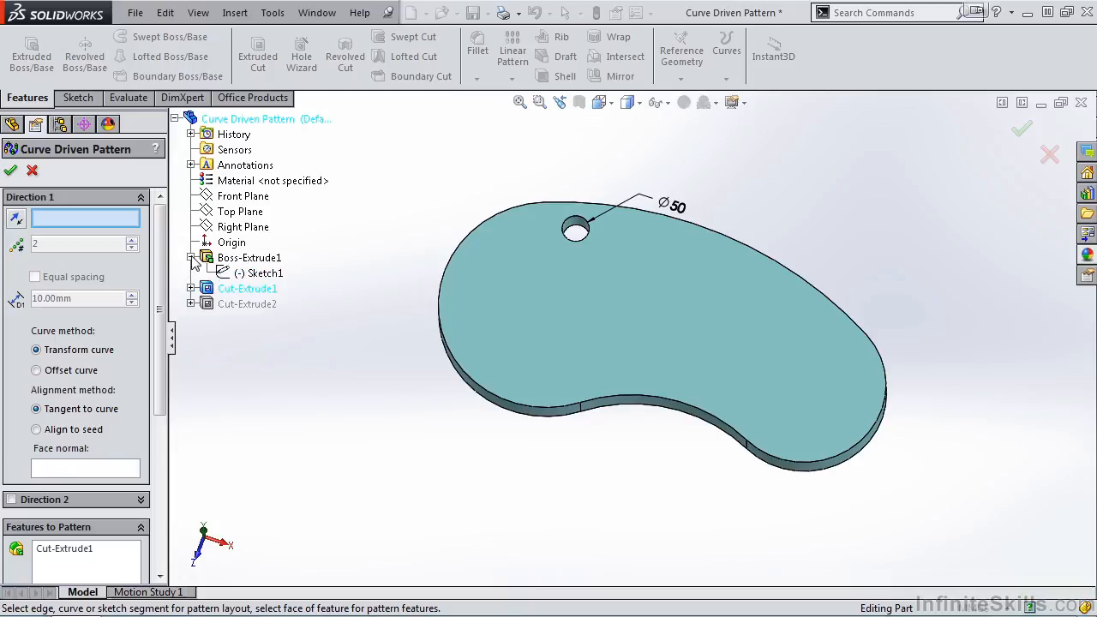
{"action": "left_click", "coordinate": [264, 274]}
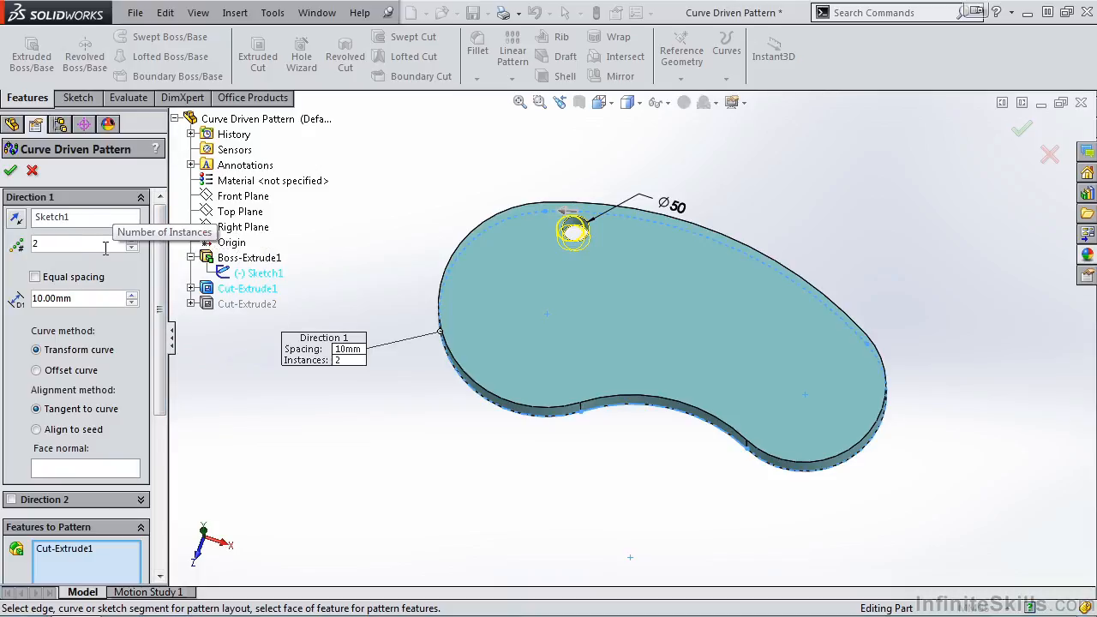
Set the number of pattern instances to 10
{"action": "left_click", "coordinate": [131, 240]}
{"action": "left_click", "coordinate": [131, 240]}
{"action": "left_click", "coordinate": [131, 241]}
{"action": "left_click", "coordinate": [131, 240]}
{"action": "left_click", "coordinate": [131, 241]}
{"action": "left_click", "coordinate": [131, 240]}
{"action": "left_click", "coordinate": [131, 241]}
{"action": "left_click", "coordinate": [131, 241]}
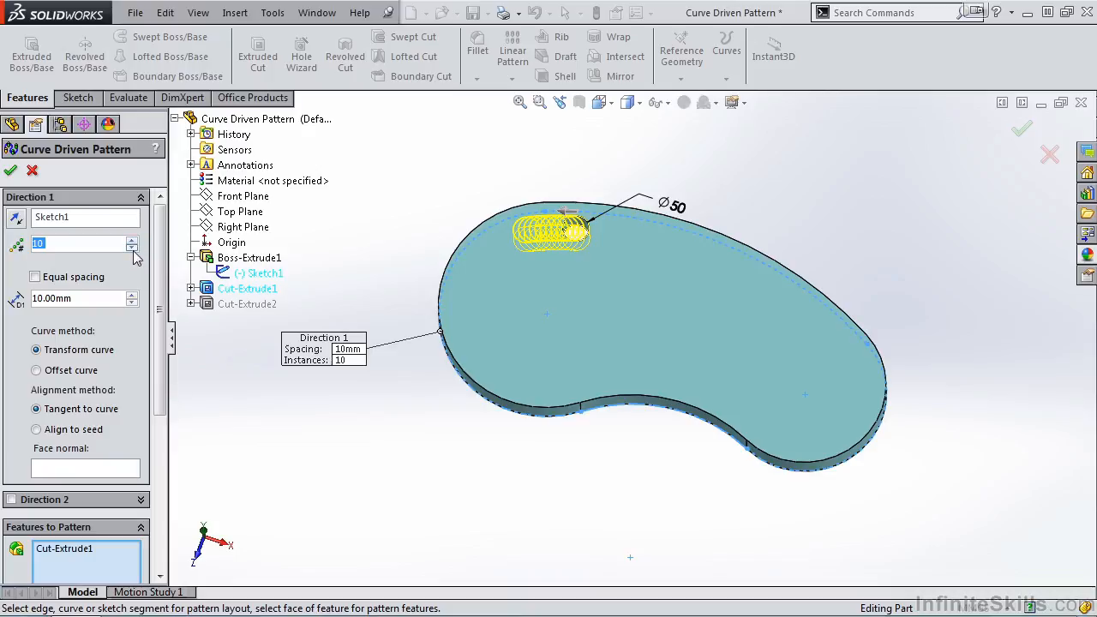
Set the spacing between the pattern instances to 100 mm
{"action": "left_click", "coordinate": [131, 294]}
{"action": "left_click", "coordinate": [131, 294]}
{"action": "left_click", "coordinate": [131, 295]}
{"action": "left_click", "coordinate": [131, 295]}
{"action": "left_click", "coordinate": [131, 295]}
{"action": "left_click", "coordinate": [131, 295]}
{"action": "left_click", "coordinate": [132, 303]}
{"action": "left_click", "coordinate": [132, 303]}
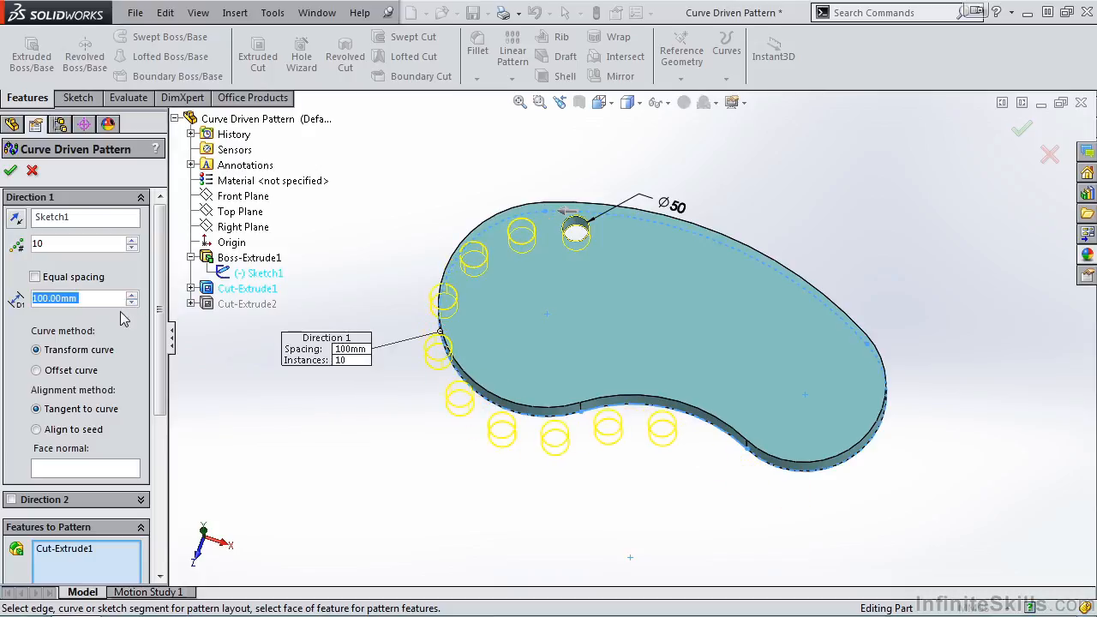
Space the instances equally along the curve and use the Offset curve method
{"action": "left_click", "coordinate": [35, 277]}
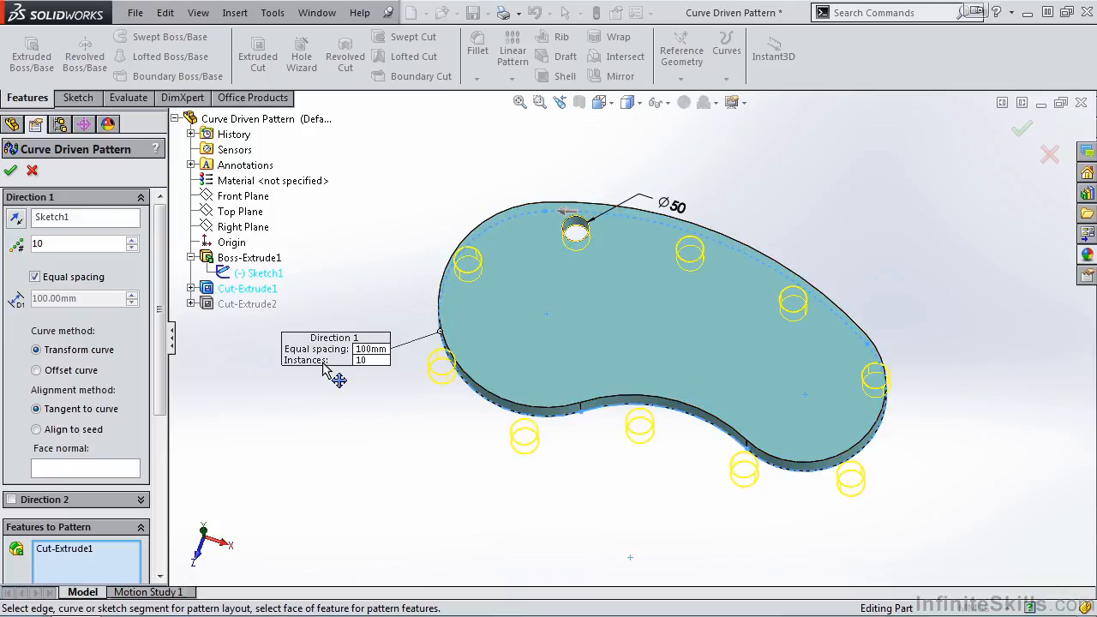
{"action": "left_click", "coordinate": [37, 370]}
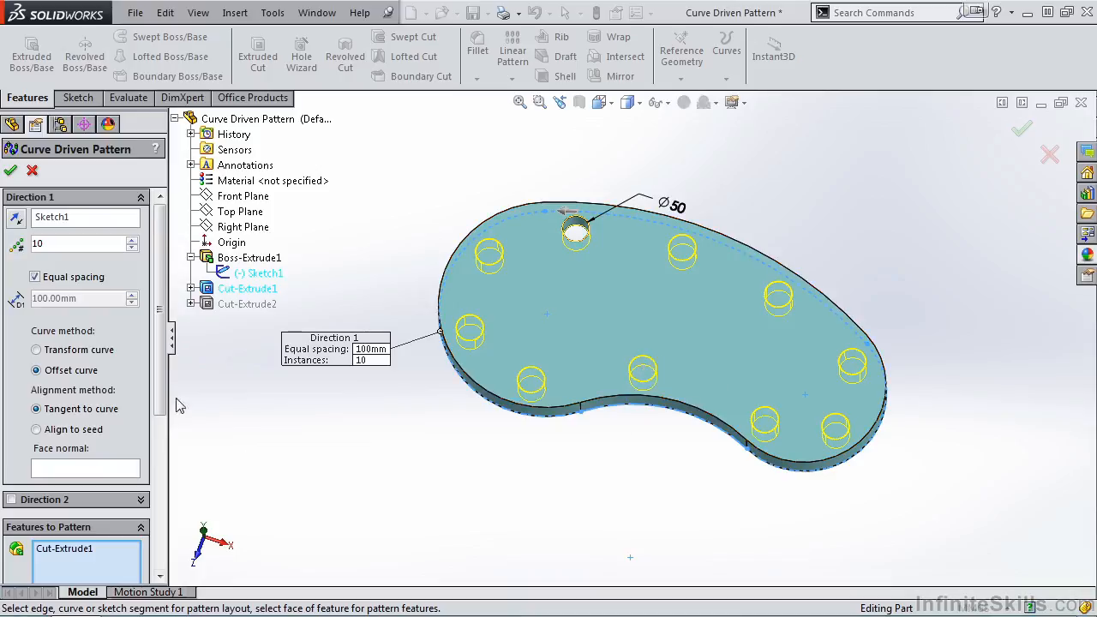
Skip pattern instance (4, 1) near the plate's lower edge and restore it
{"action": "scroll", "coordinate": [160, 355], "scroll_direction": "down", "scroll_amount": 1}
{"action": "scroll", "coordinate": [160, 356], "scroll_direction": "down", "scroll_amount": 5}
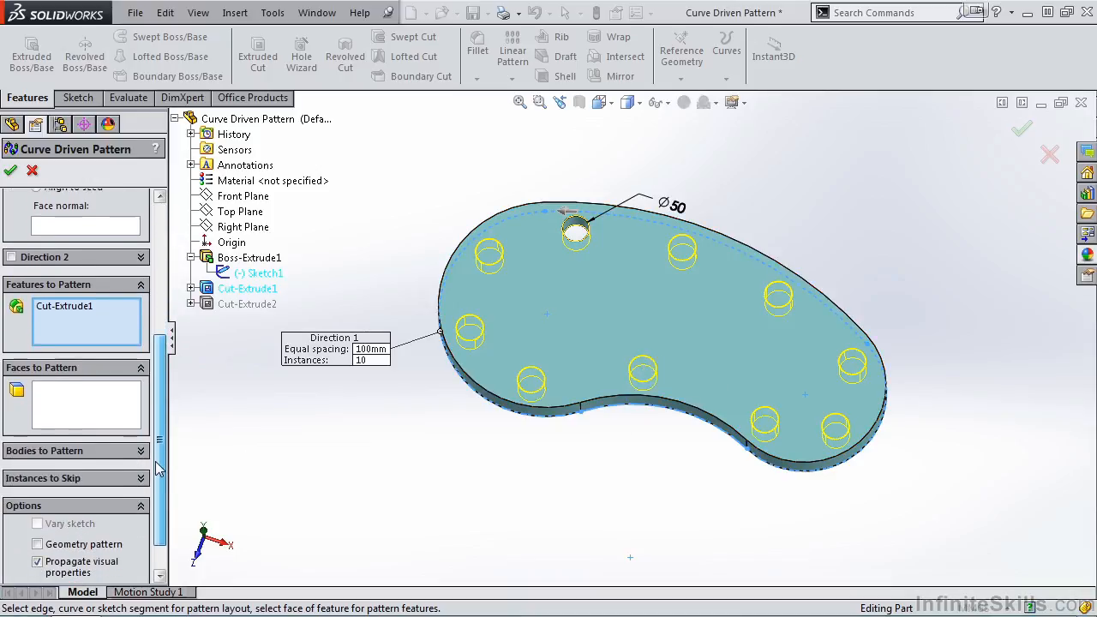
{"action": "left_click", "coordinate": [140, 465]}
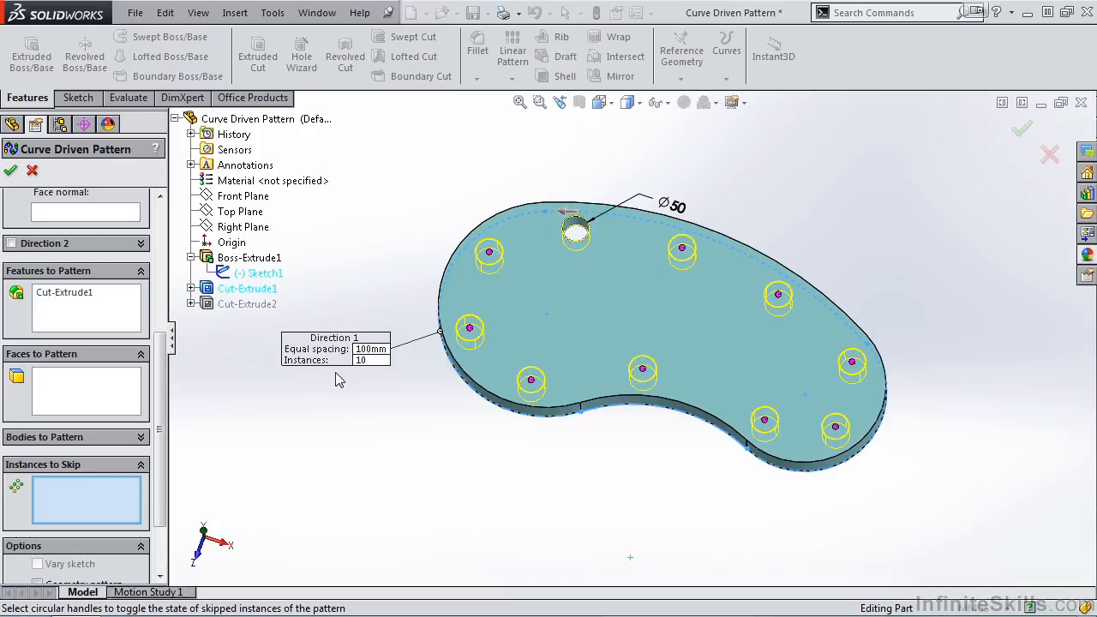
{"action": "left_click", "coordinate": [532, 380]}
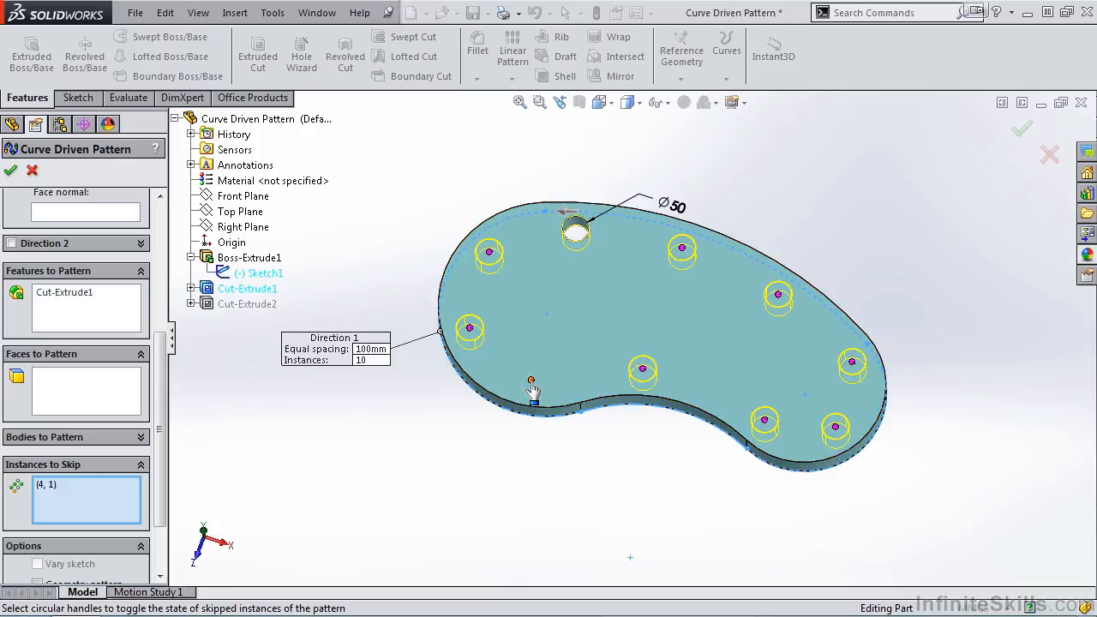
{"action": "left_click", "coordinate": [531, 382]}
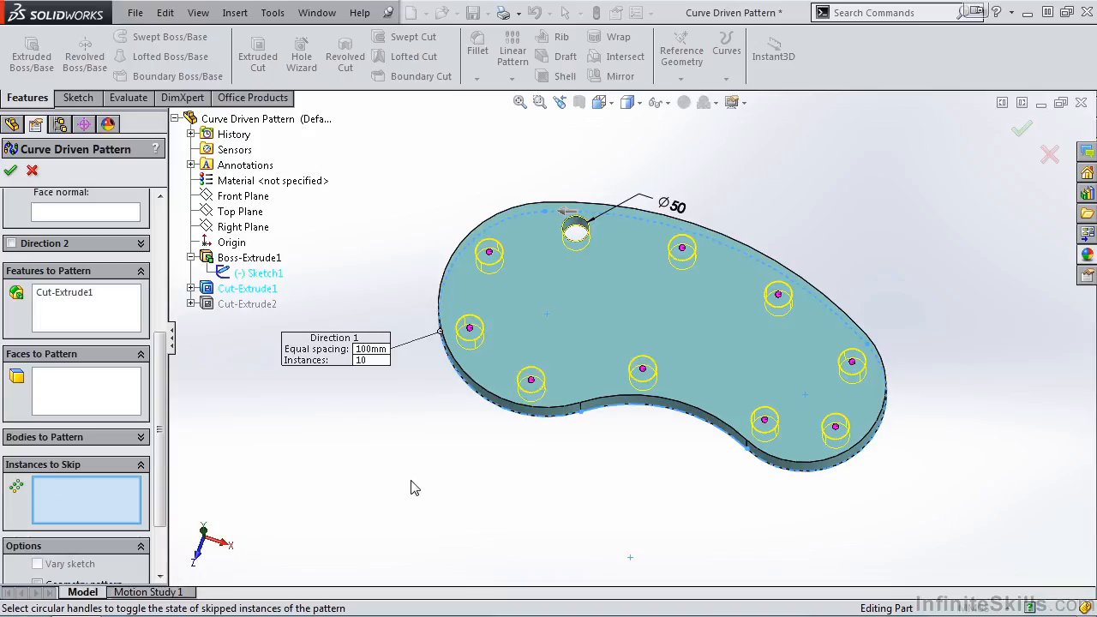
Accept the curve driven pattern of the round hole
{"action": "left_click_drag", "start_coordinate": [160, 363], "coordinate": [148, 174]}
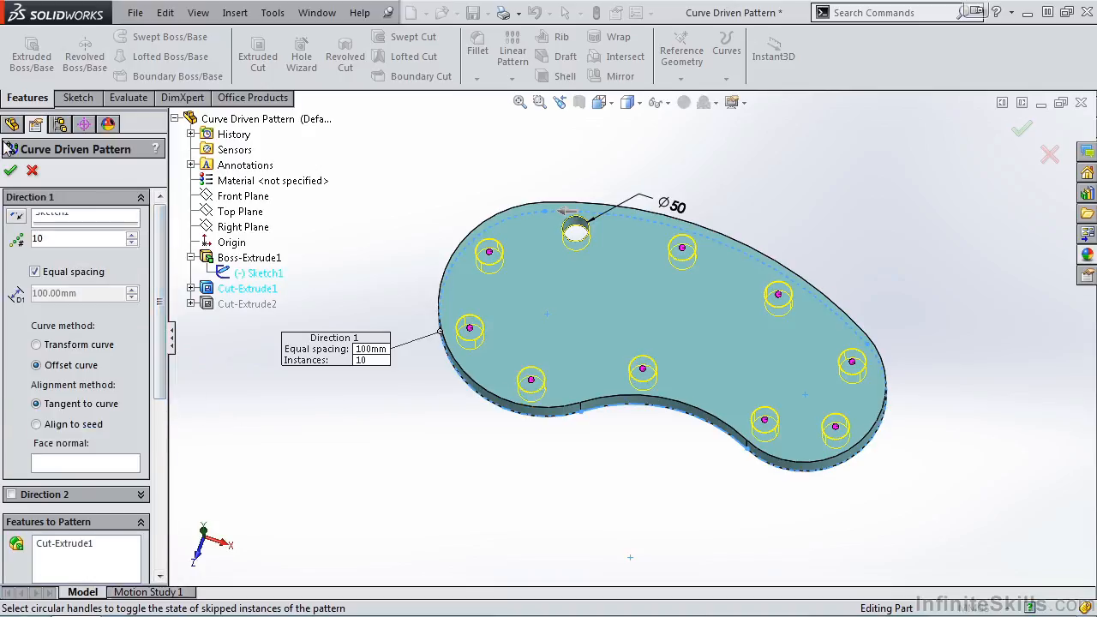
{"action": "left_click", "coordinate": [12, 172]}
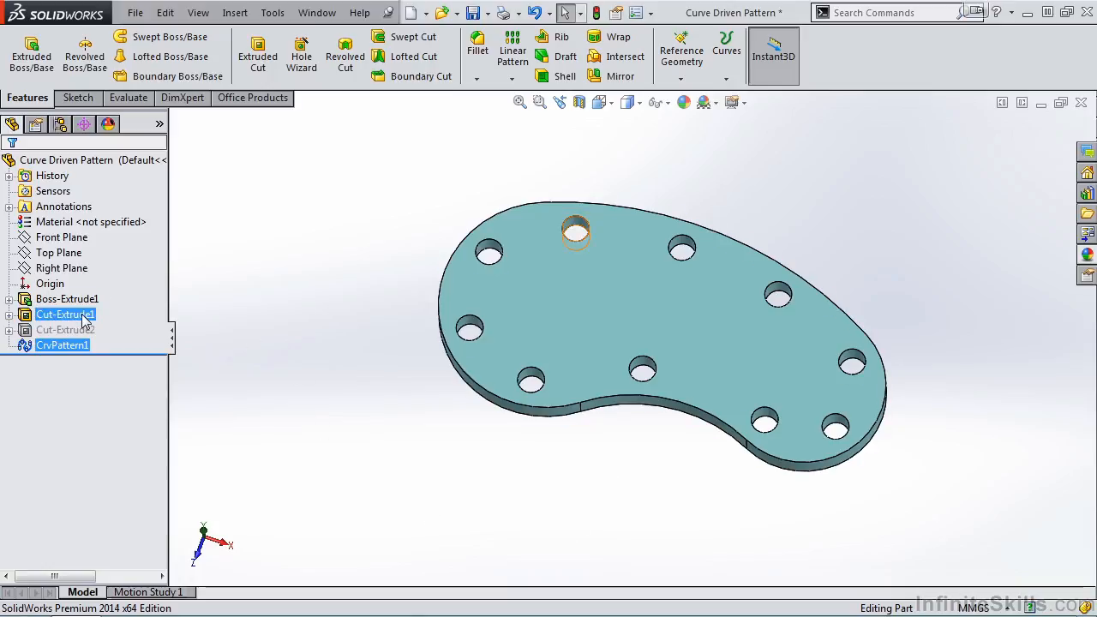
Suppress the curve pattern CrvPattern1 and the round hole Cut-Extrude1
{"action": "left_click", "coordinate": [77, 344]}
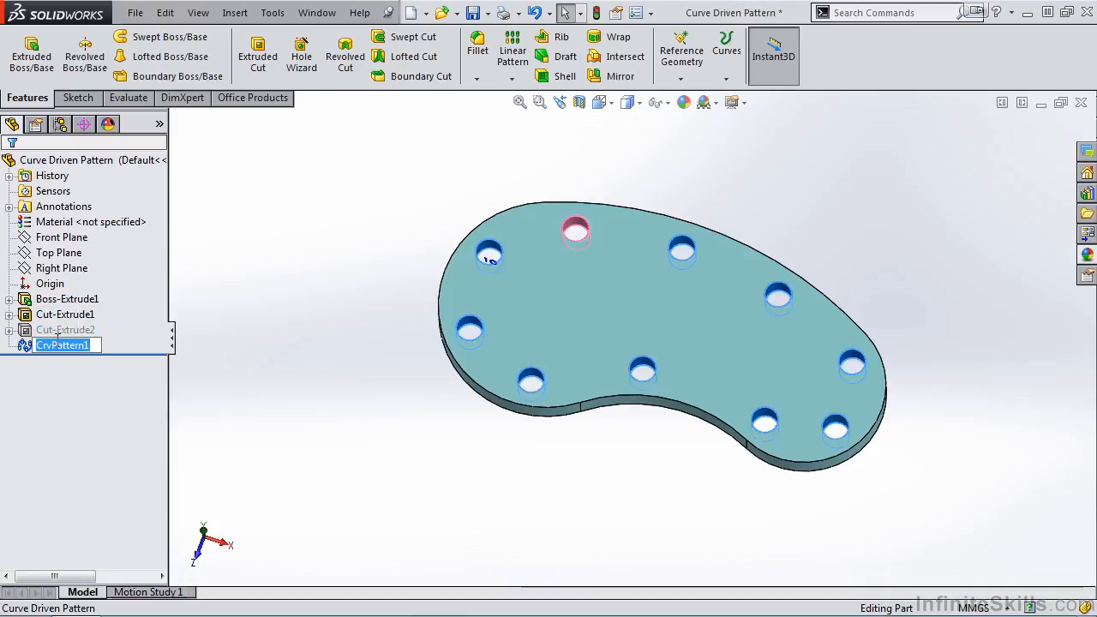
{"action": "left_click", "coordinate": [27, 351]}
{"action": "left_click", "coordinate": [59, 306]}
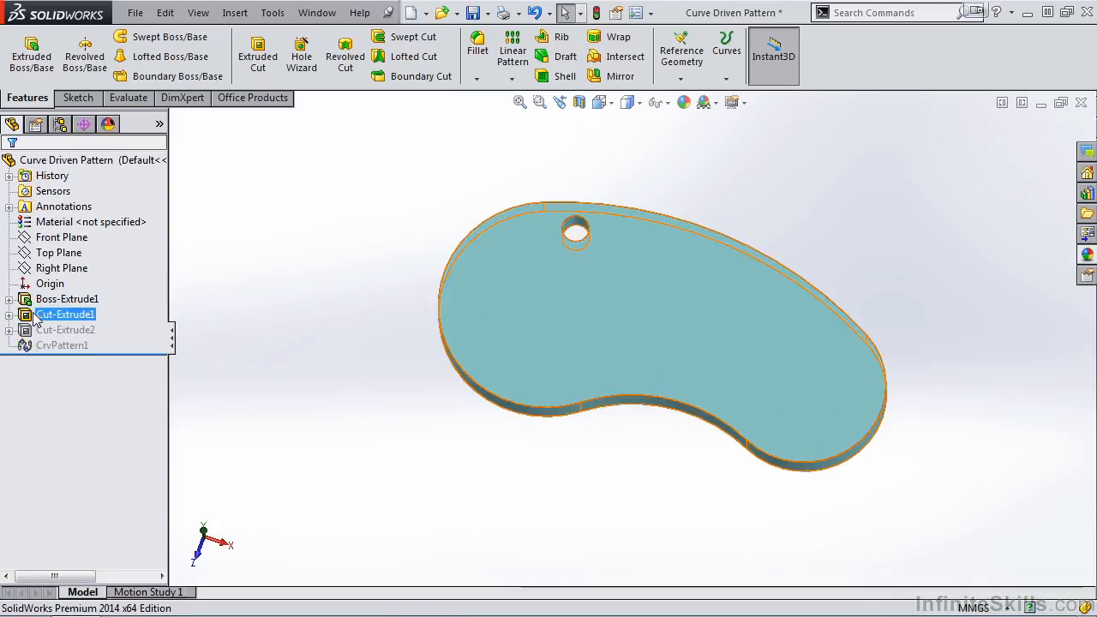
{"action": "left_click", "coordinate": [30, 319]}
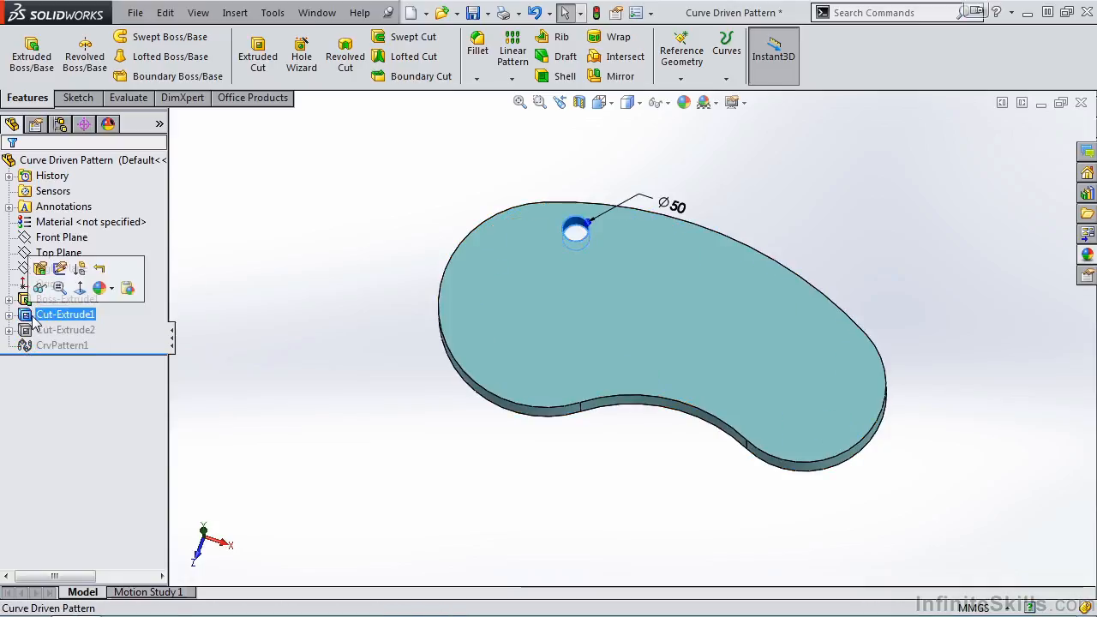
{"action": "left_click", "coordinate": [81, 274]}
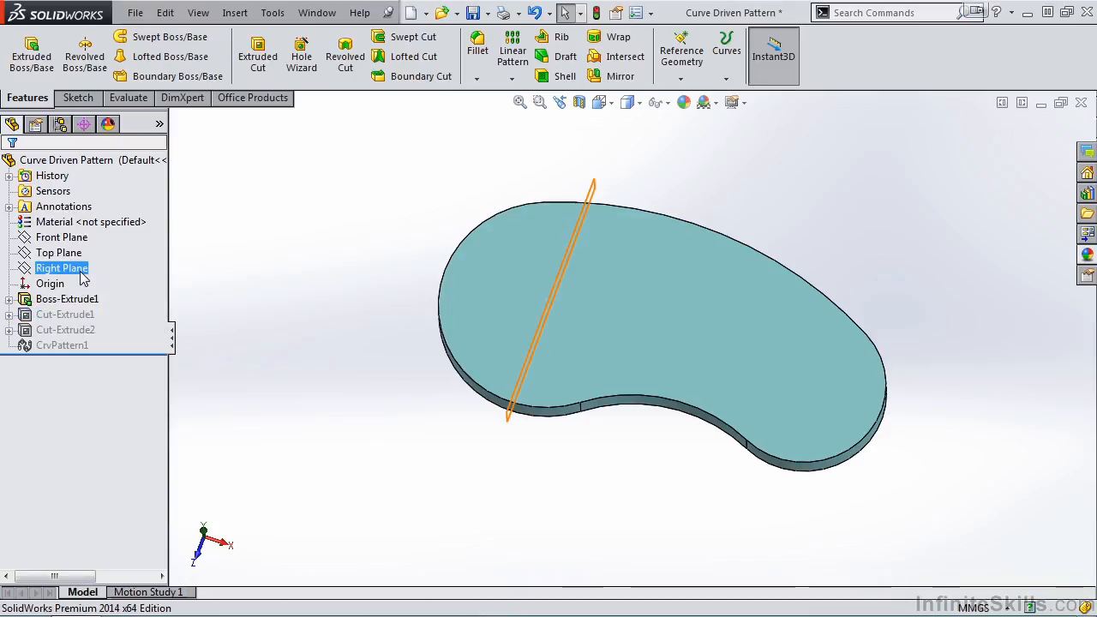
Unsuppress the square cut Cut-Extrude2
{"action": "left_click", "coordinate": [26, 330]}
{"action": "left_click", "coordinate": [30, 315], "text": "ctrl"}
{"action": "left_click", "coordinate": [80, 282]}
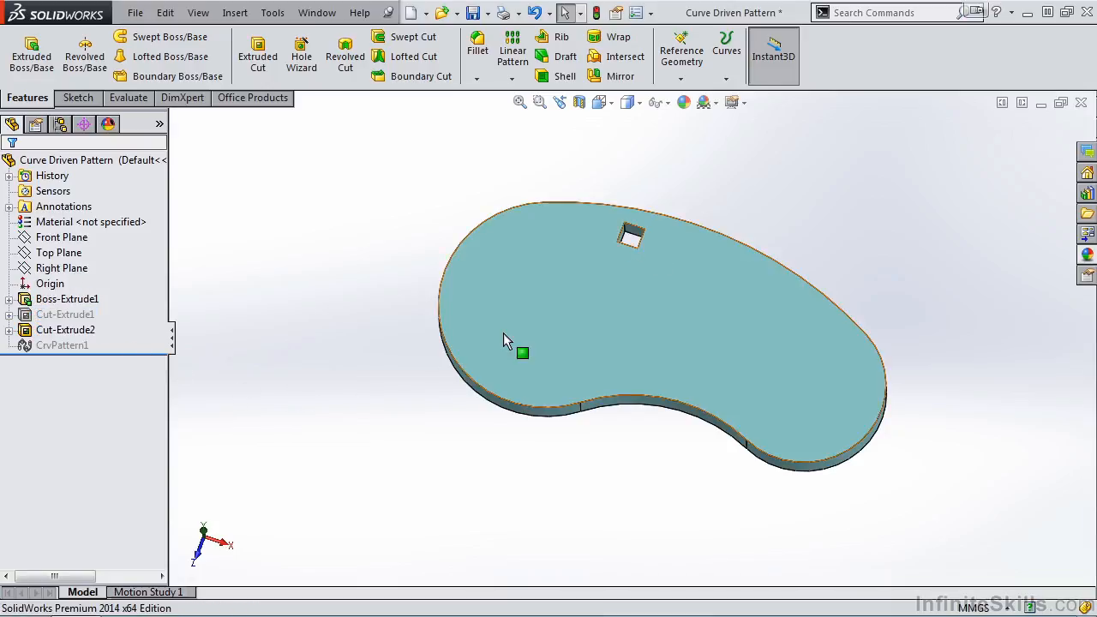
Start a curve driven pattern with the plate's face viewed straight on, using only the square cut Cut-Extrude2 as the feature to pattern
{"action": "right_click", "coordinate": [554, 326]}
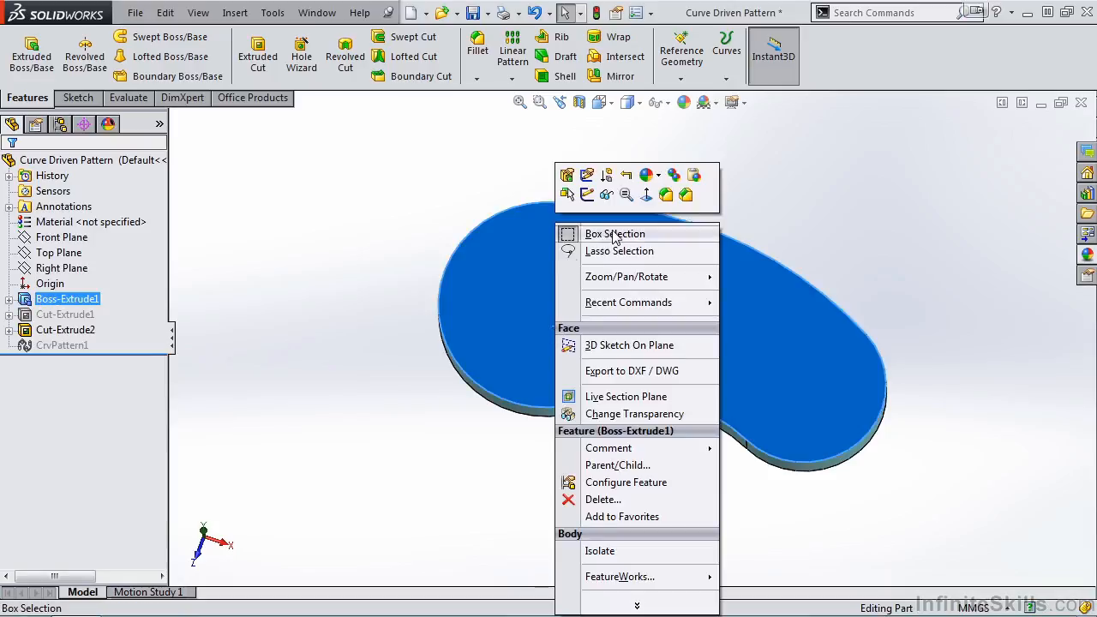
{"action": "left_click", "coordinate": [645, 194]}
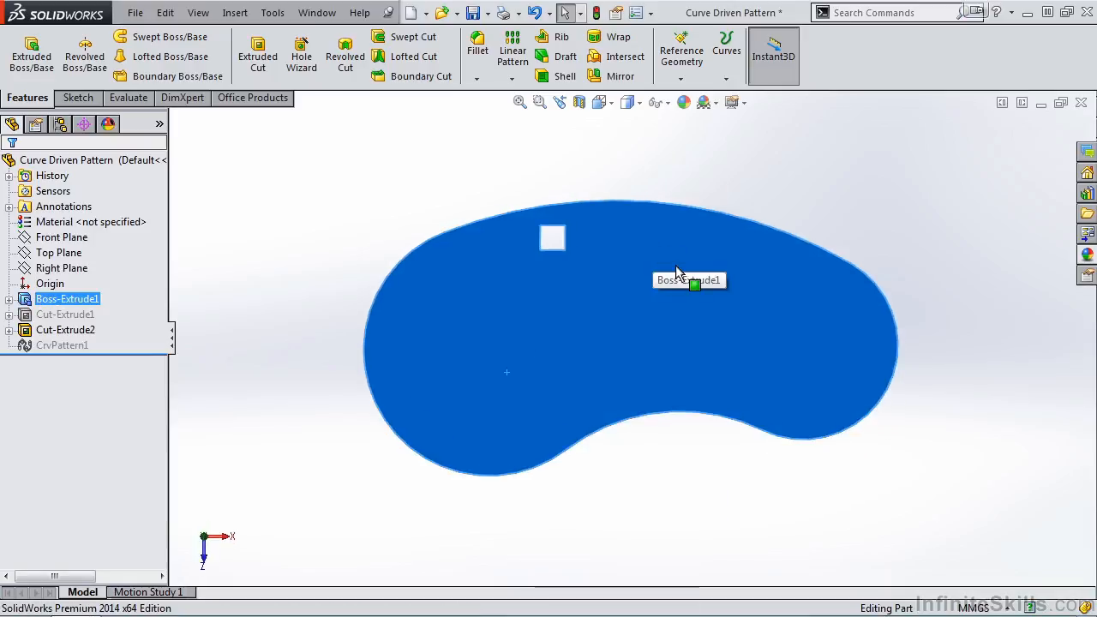
{"action": "left_click", "coordinate": [511, 79]}
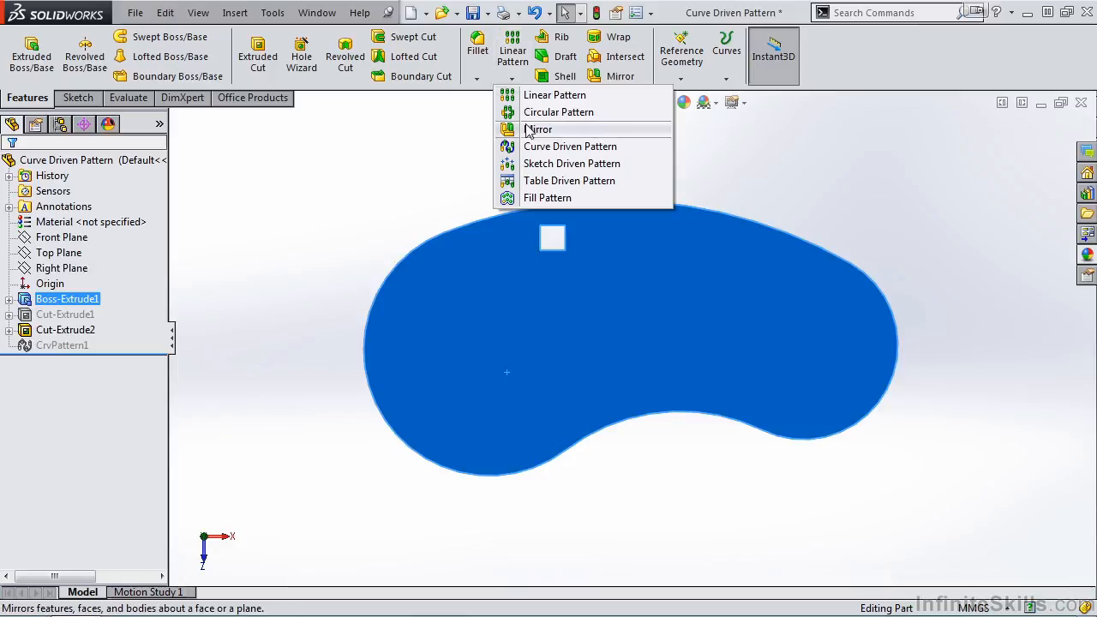
{"action": "left_click", "coordinate": [553, 147]}
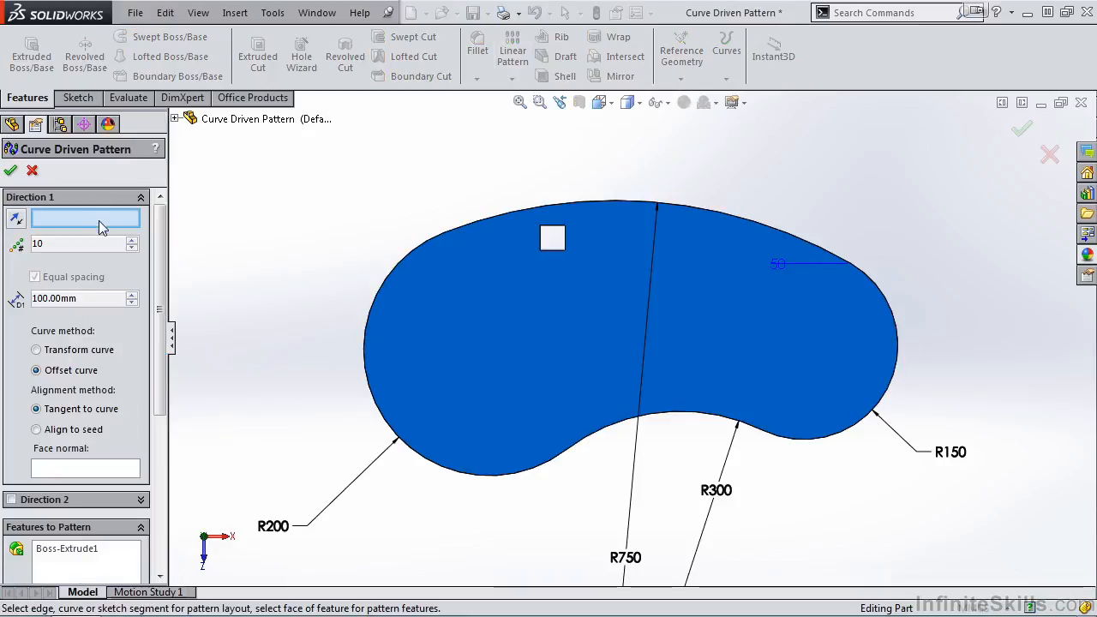
{"action": "left_click_drag", "start_coordinate": [162, 392], "coordinate": [161, 405]}
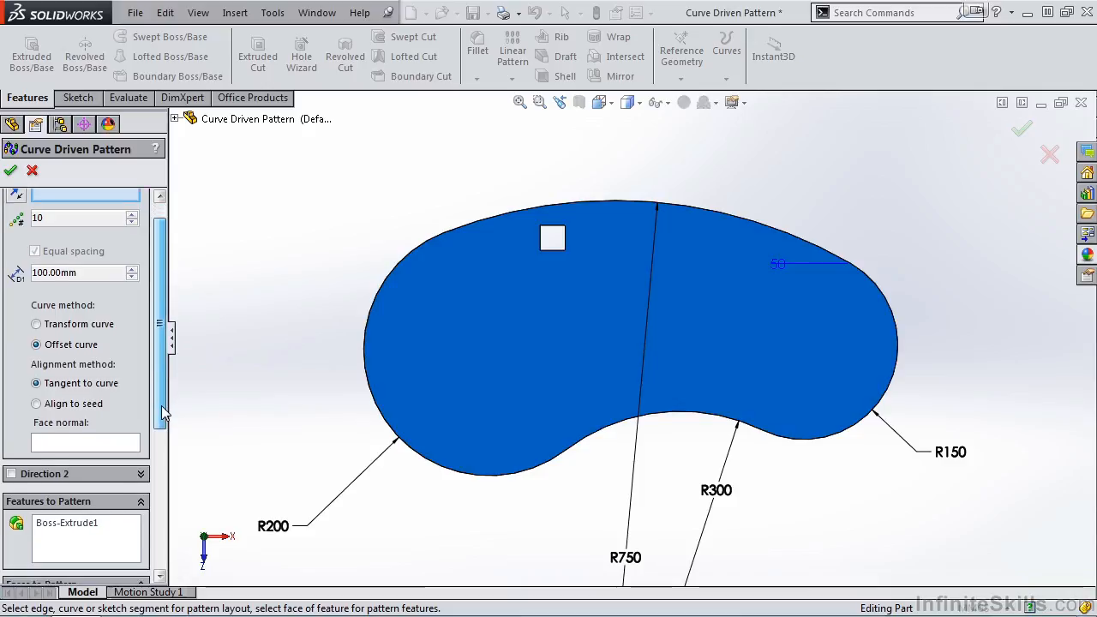
{"action": "right_click", "coordinate": [84, 523]}
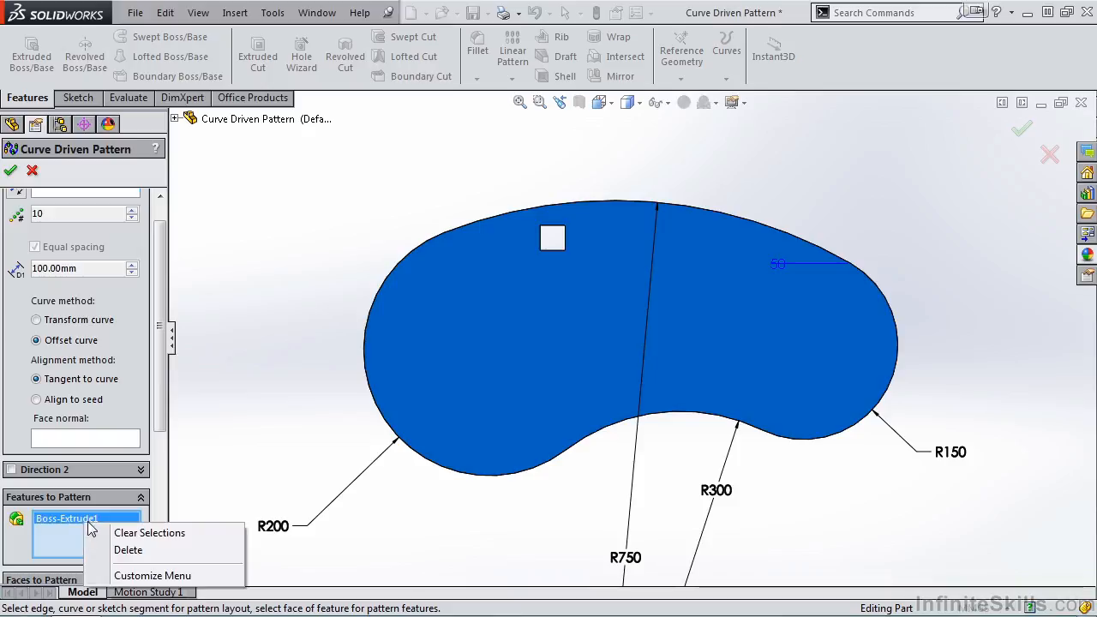
{"action": "left_click", "coordinate": [119, 551]}
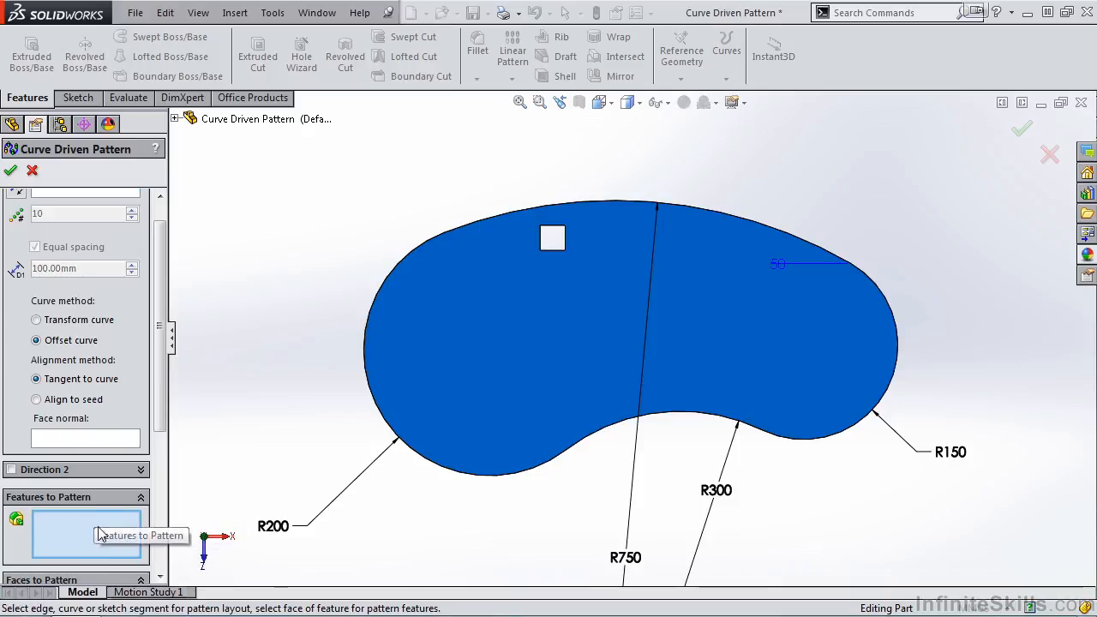
{"action": "left_click", "coordinate": [175, 119]}
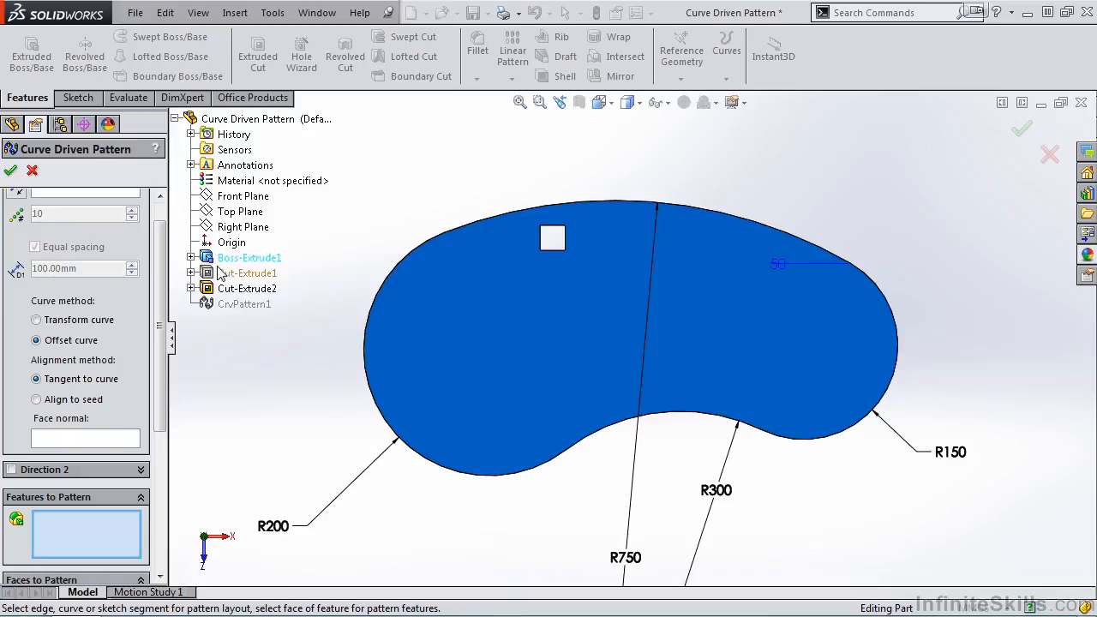
{"action": "left_click", "coordinate": [226, 291]}
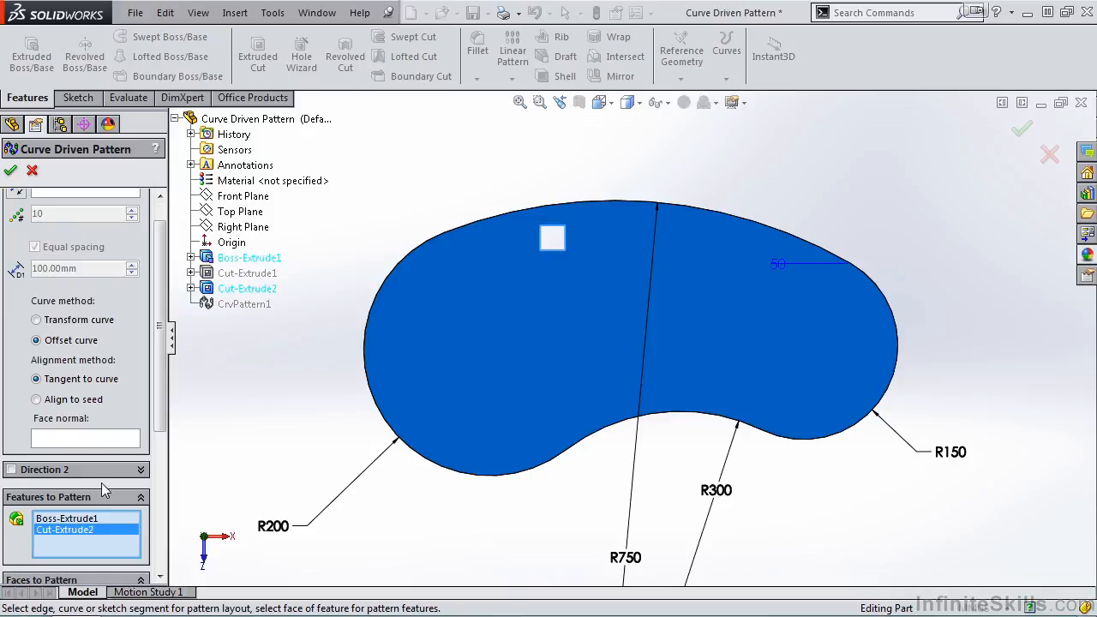
{"action": "right_click", "coordinate": [90, 520]}
{"action": "left_click", "coordinate": [133, 545]}
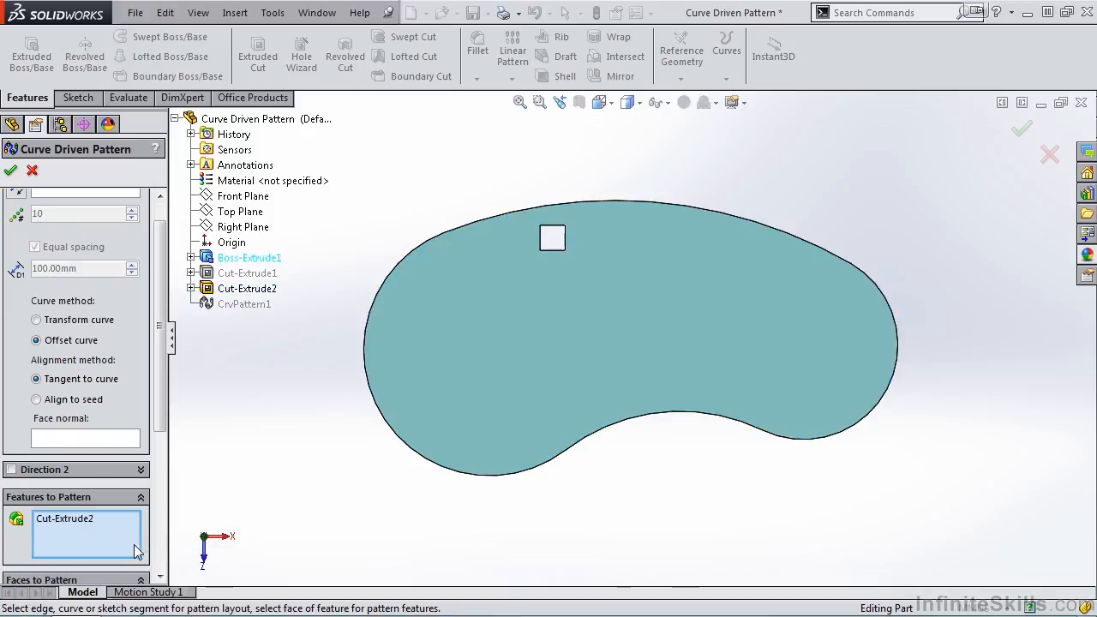
Use the plate's outline sketch, Sketch1, as the pattern direction, align the square instances to the seed, and accept the pattern
{"action": "scroll", "coordinate": [165, 310], "scroll_direction": "up", "scroll_amount": 1}
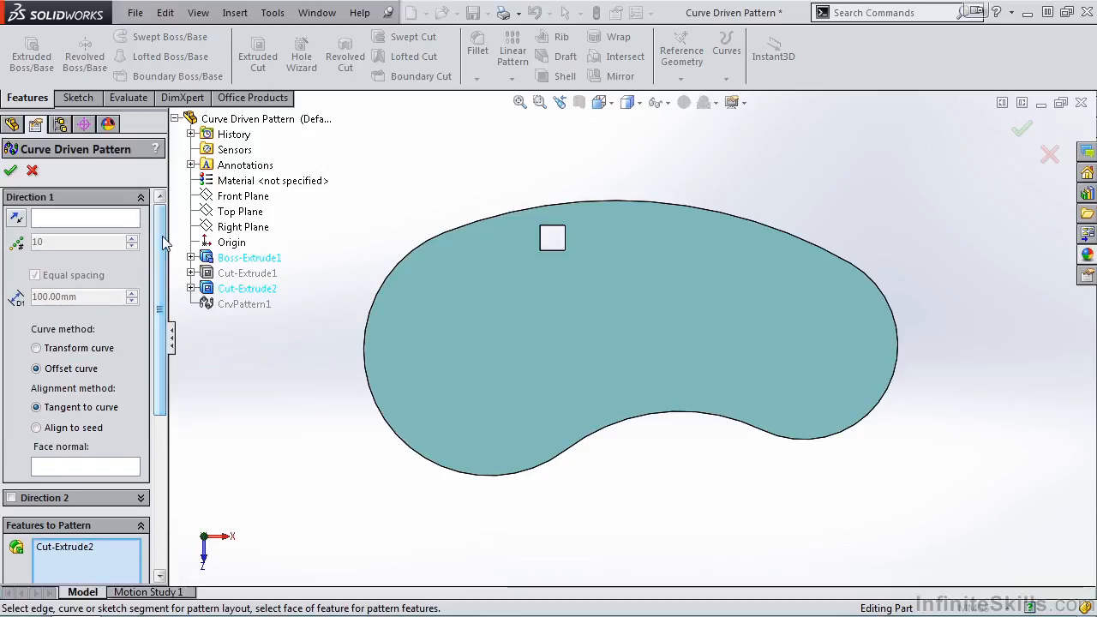
{"action": "left_click", "coordinate": [72, 222]}
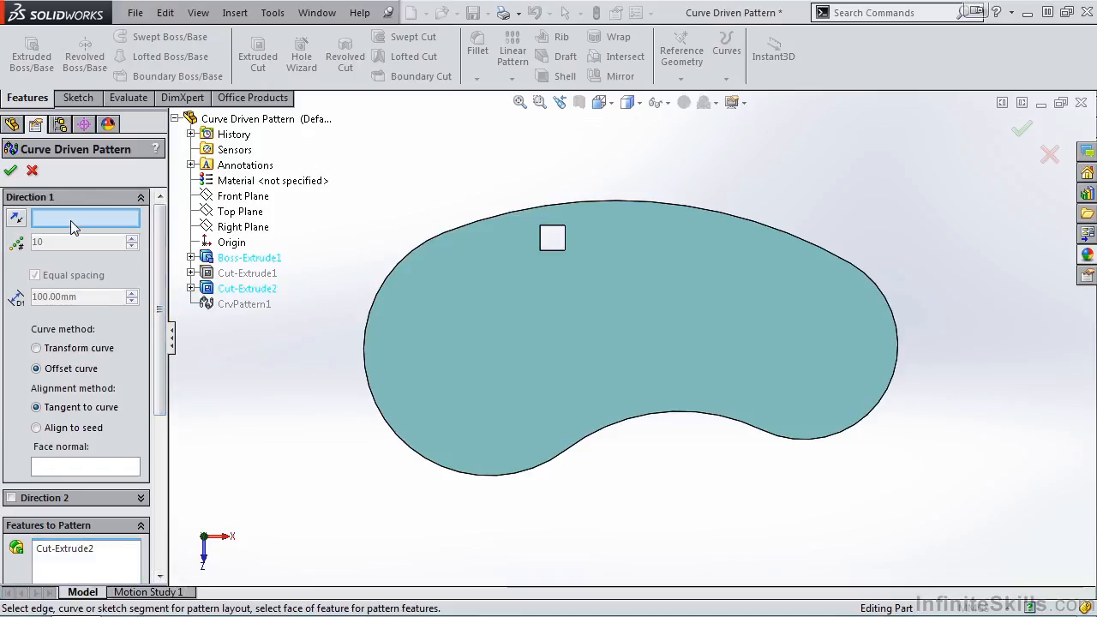
{"action": "left_click", "coordinate": [191, 257]}
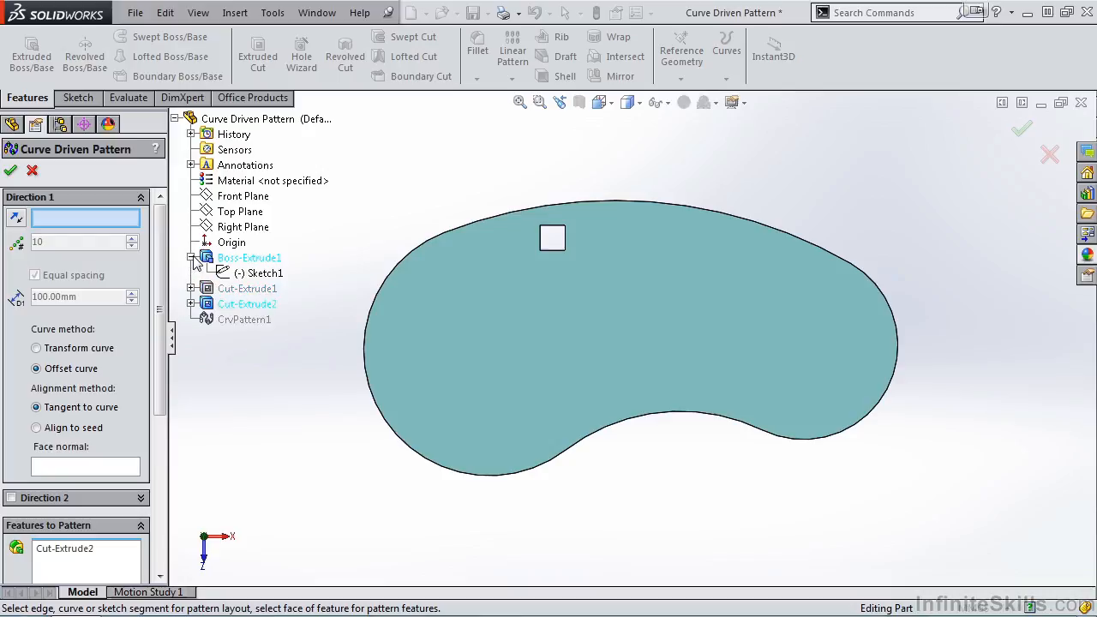
{"action": "left_click", "coordinate": [259, 274]}
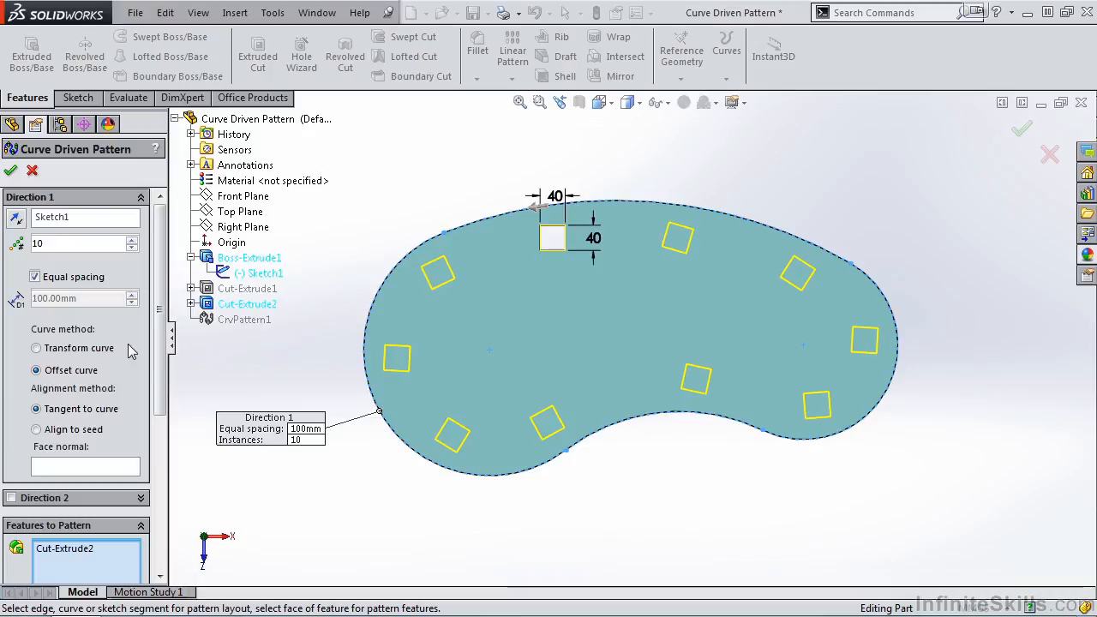
{"action": "left_click", "coordinate": [36, 430]}
{"action": "left_click", "coordinate": [11, 173]}
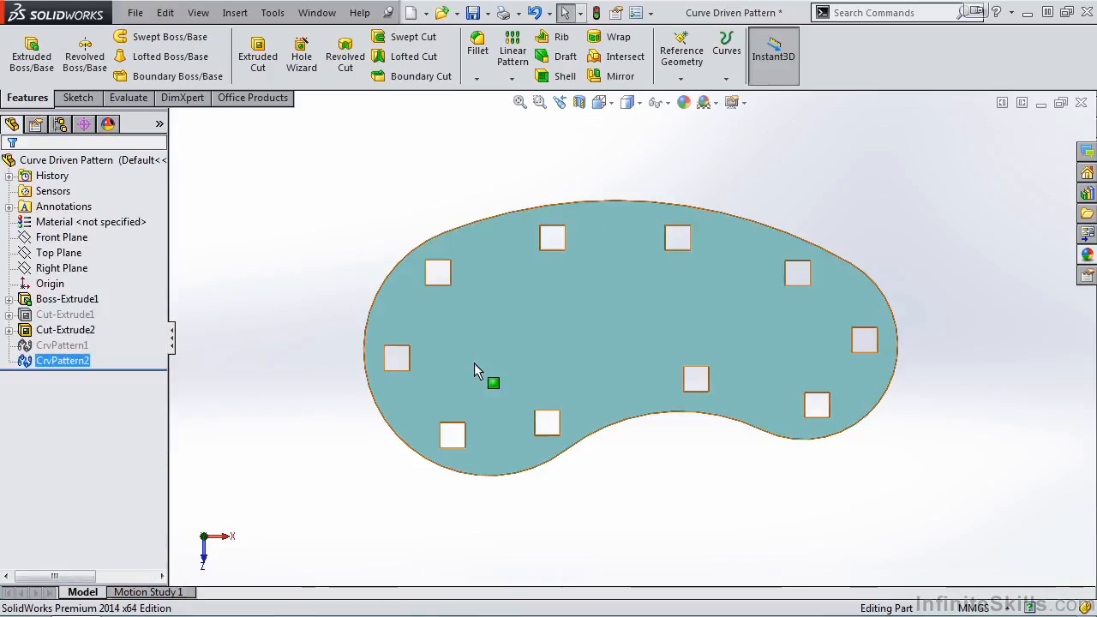